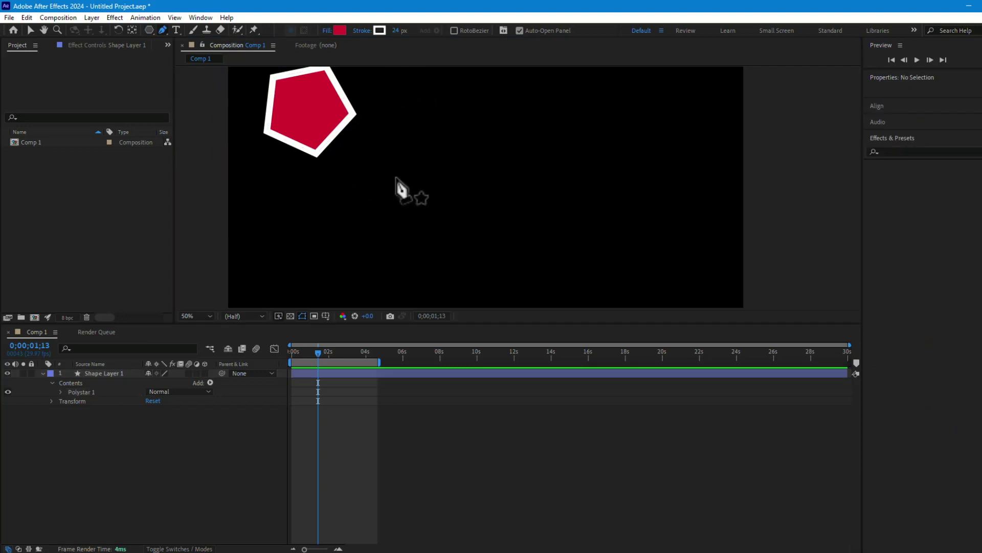
Step: Draw a closed four-sided shape on its own shape layer with the Pen tool, right of the pentagon
click(415, 183)
click(471, 133)
click(656, 156)
click(607, 250)
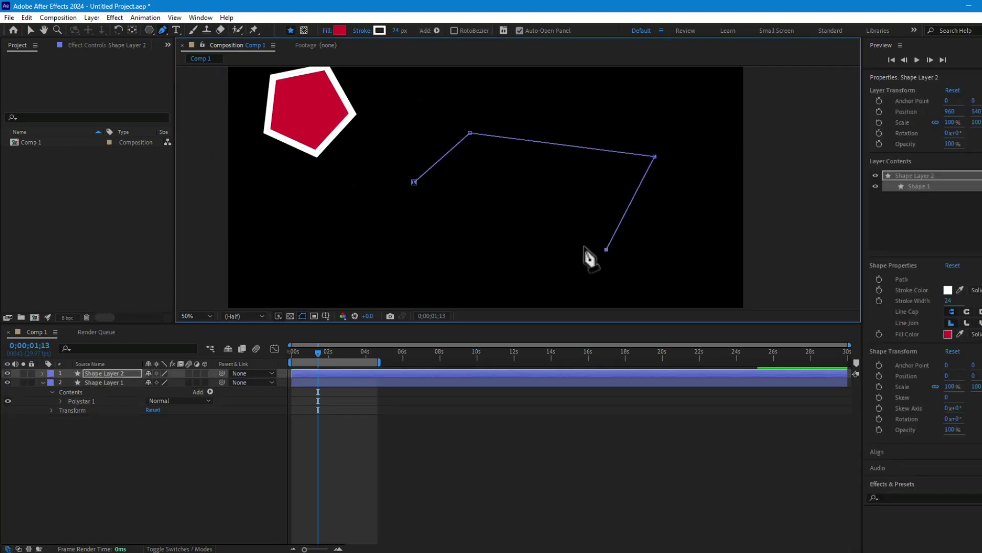
click(415, 182)
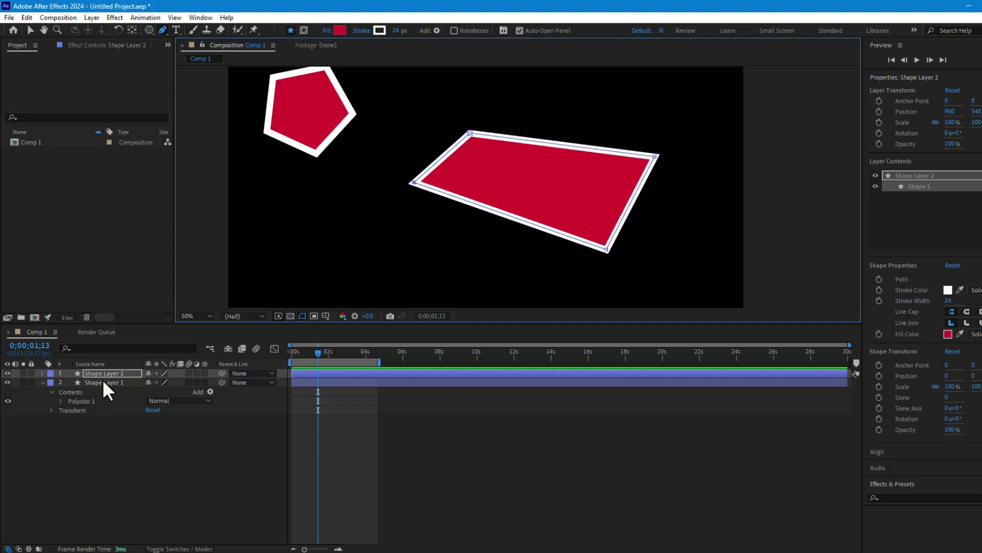
Step: Delete both existing shape layers from Comp 1
shift+click(105, 382)
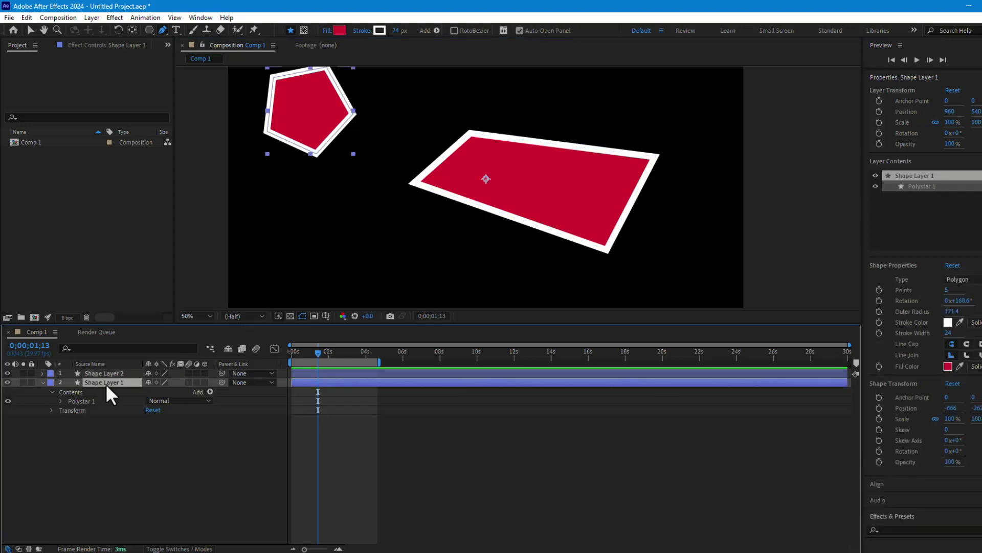
key(Delete)
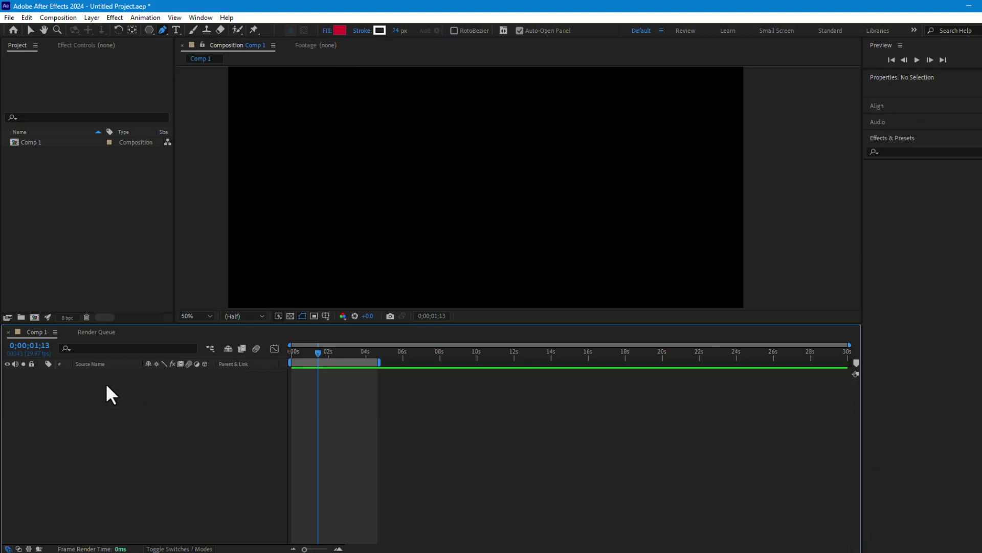
Step: Create two new empty shape layers in Comp 1
right_click(204, 427)
mouse_move(269, 291)
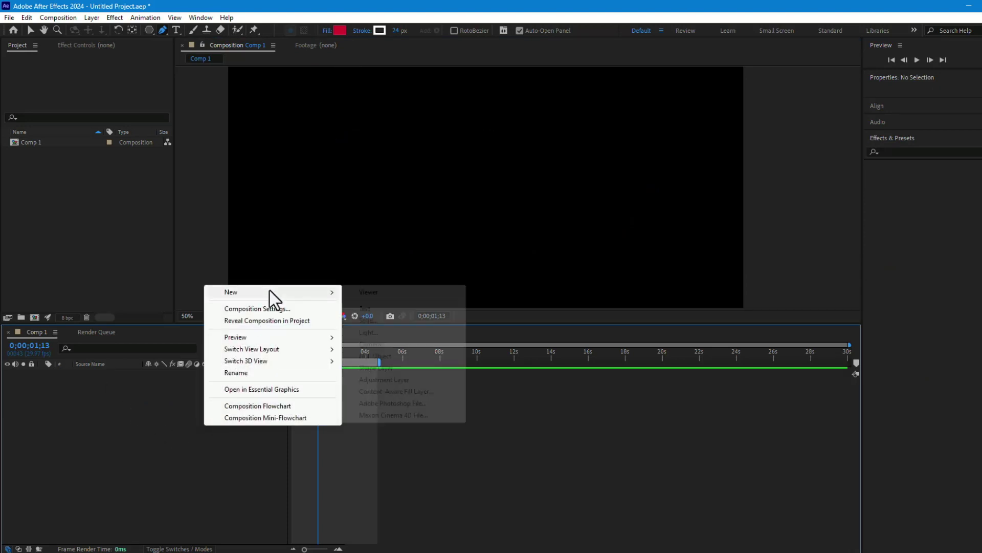
click(376, 369)
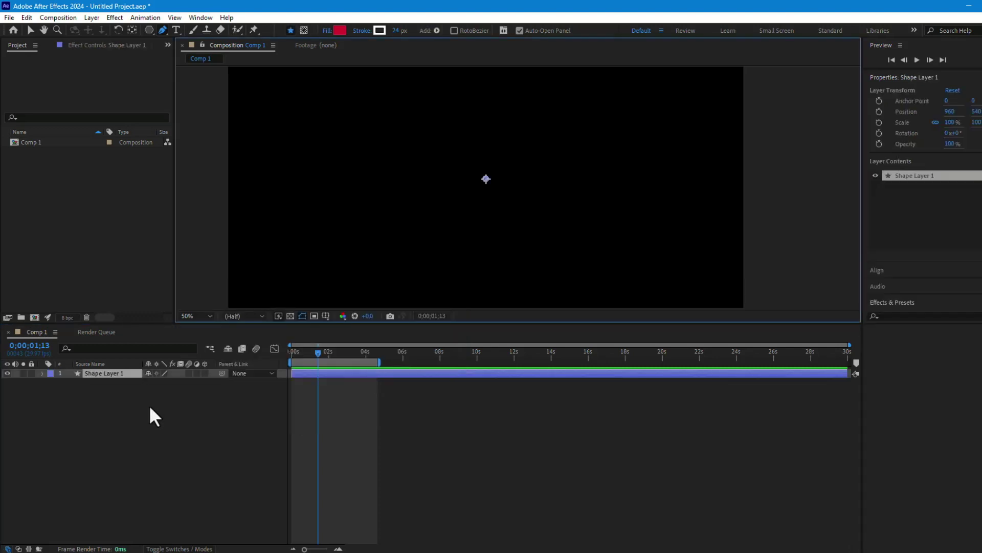
click(91, 18)
mouse_move(125, 32)
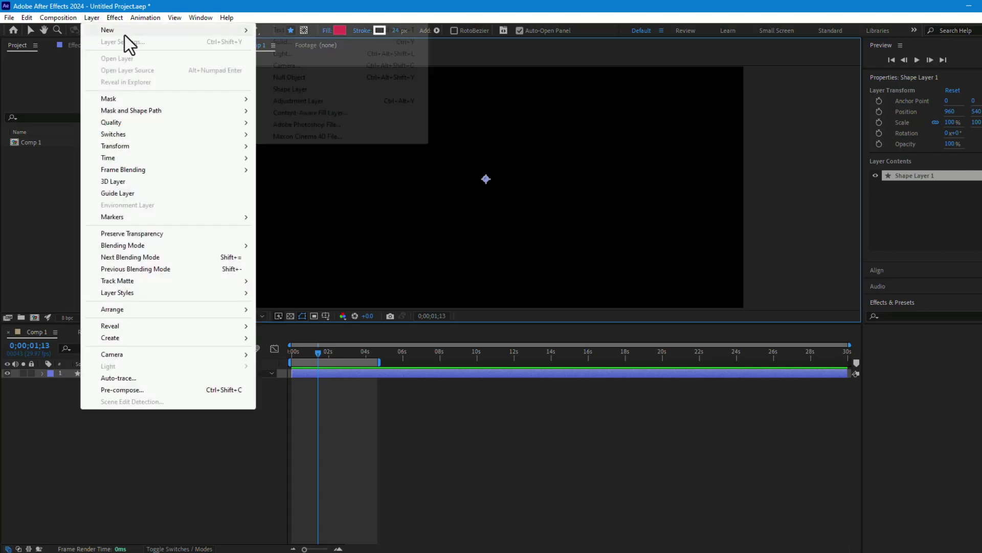
click(295, 92)
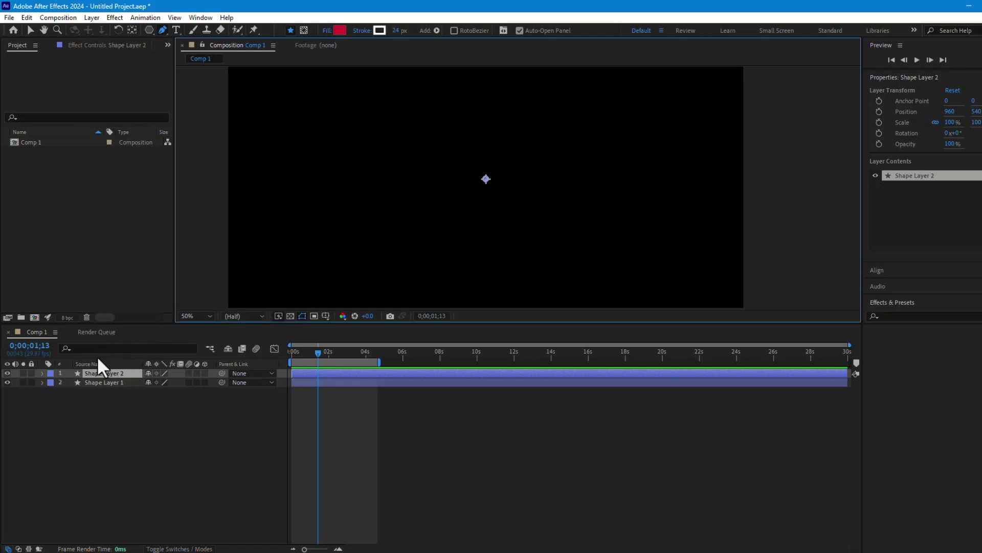
Step: Expand both empty shape layers to examine their Contents and Transform groups
click(42, 382)
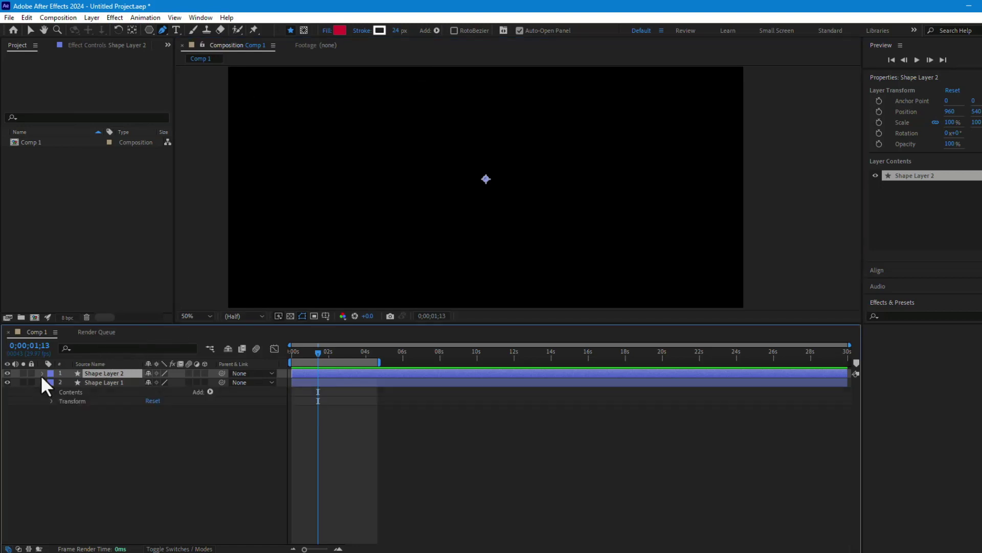
click(41, 374)
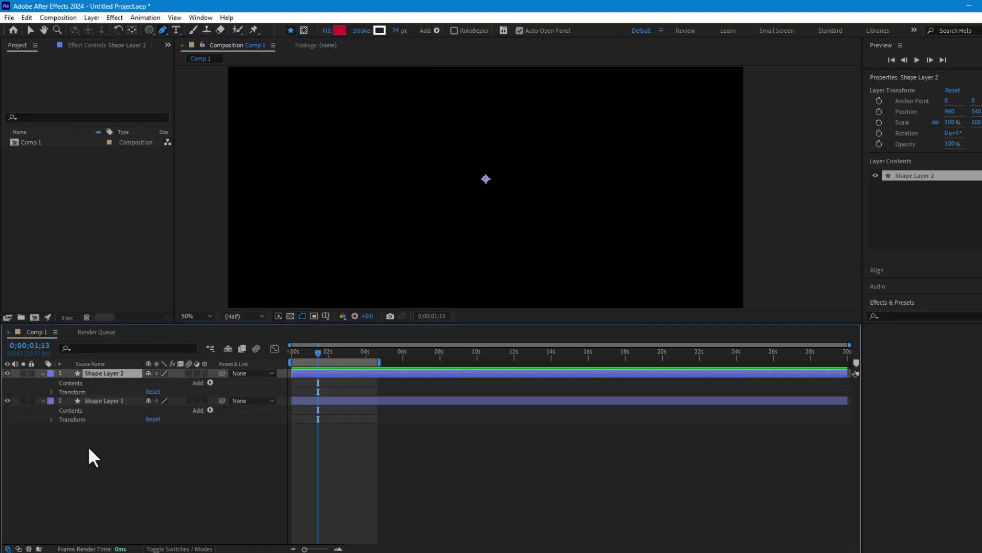
click(78, 383)
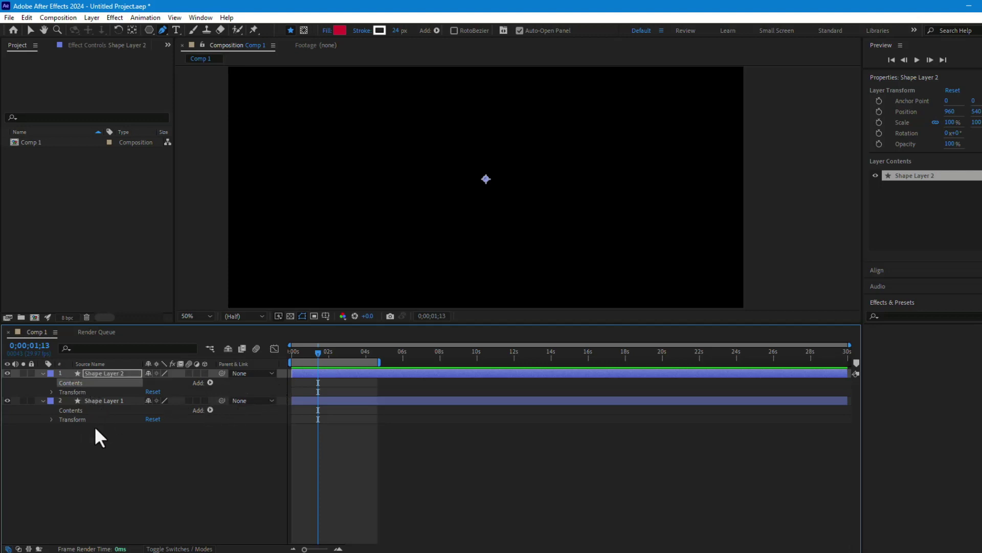
Step: Draw a five-point polygon with an outer radius of about 310 inside the contents of Shape Layer 1
click(78, 410)
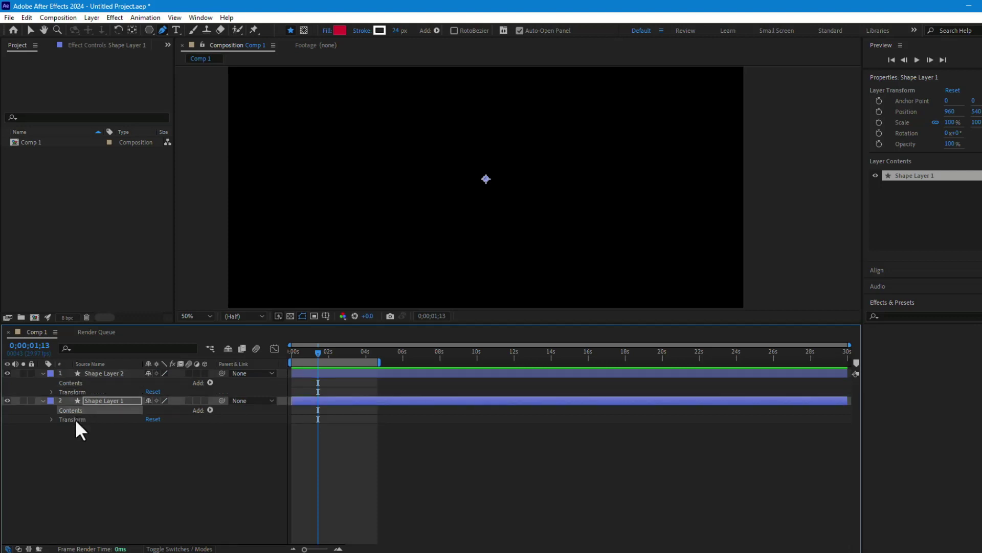
click(150, 30)
drag(318, 85, 361, 156)
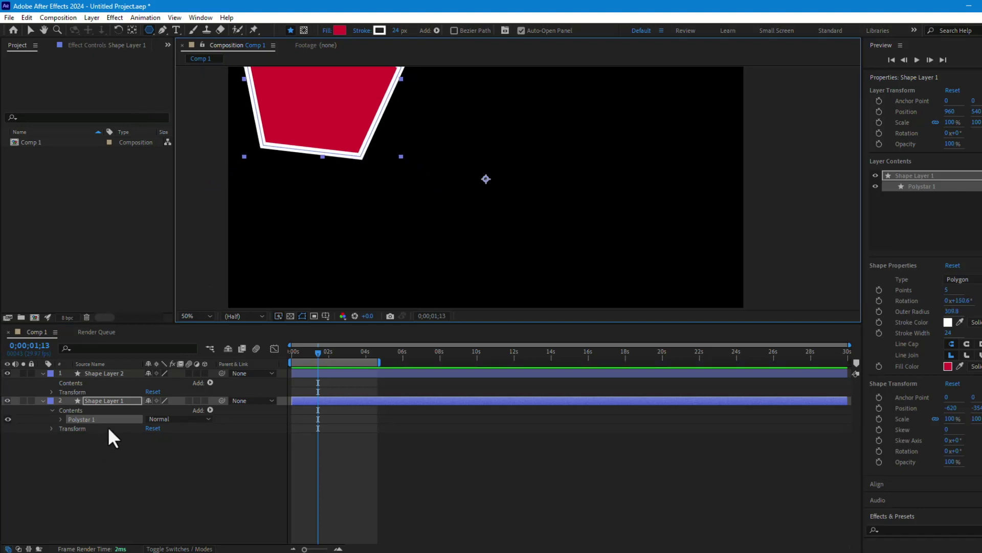
Step: Delete the polygon from Shape Layer 1, and remove that layer as well
click(91, 419)
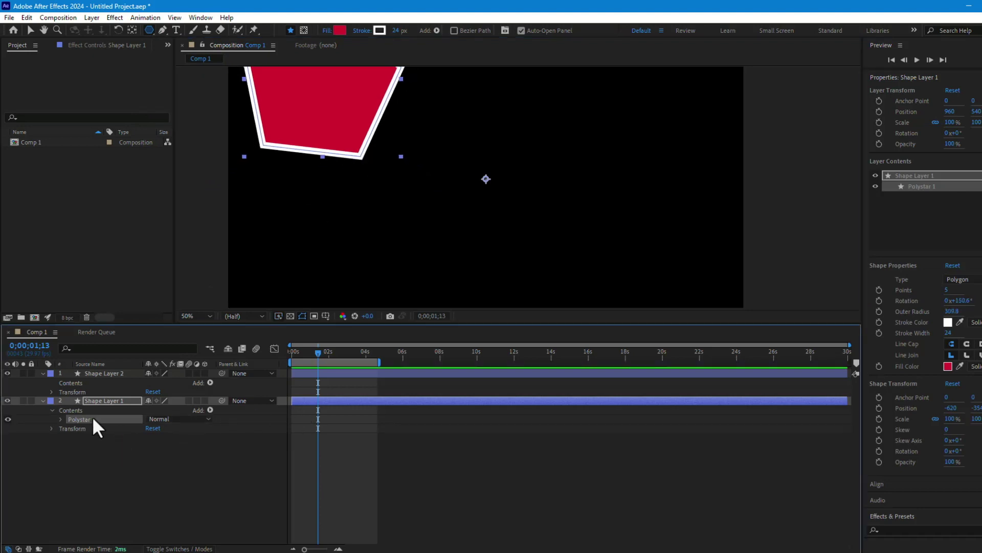
key(Delete)
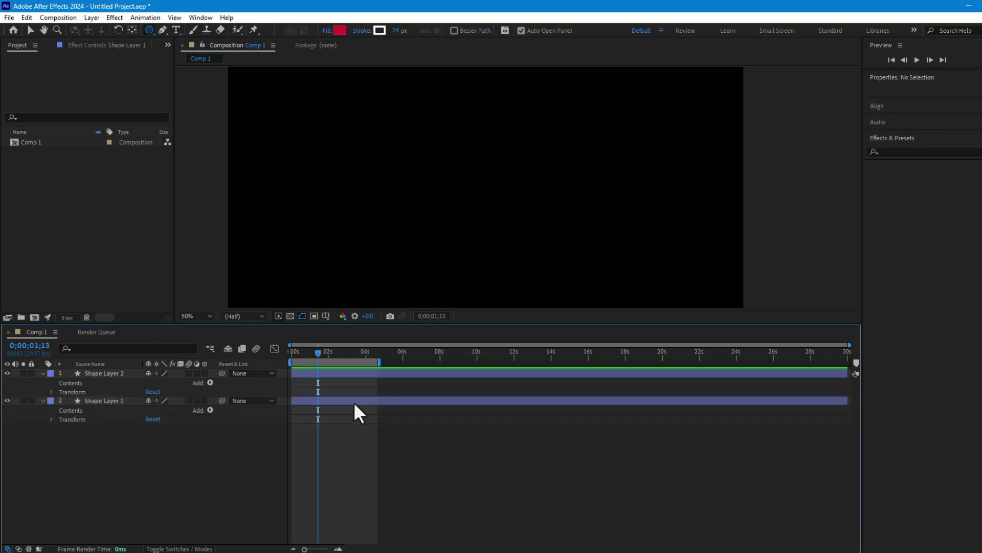
key(Delete)
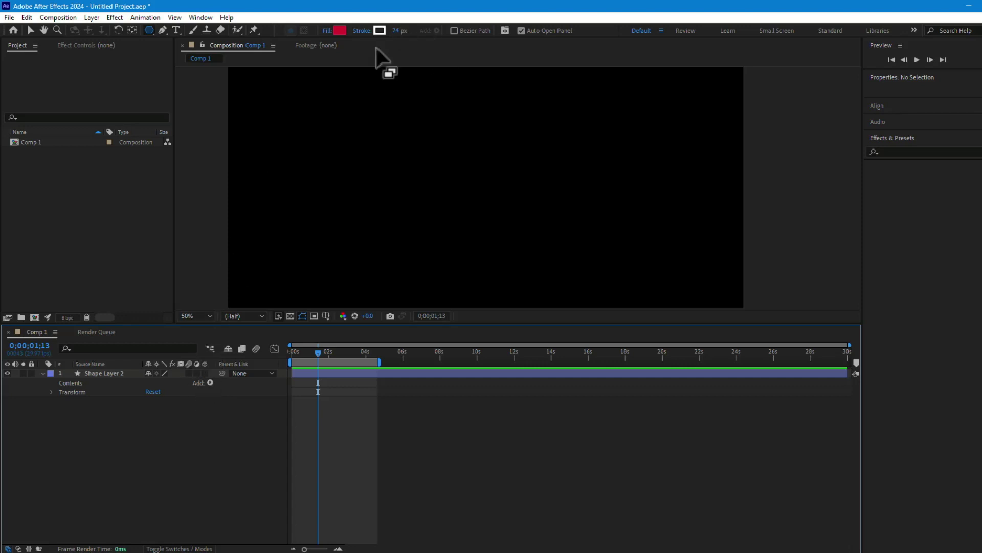
Step: Add a Rectangle path to Shape Layer 2 and select it in the composition with the Selection tool
click(334, 372)
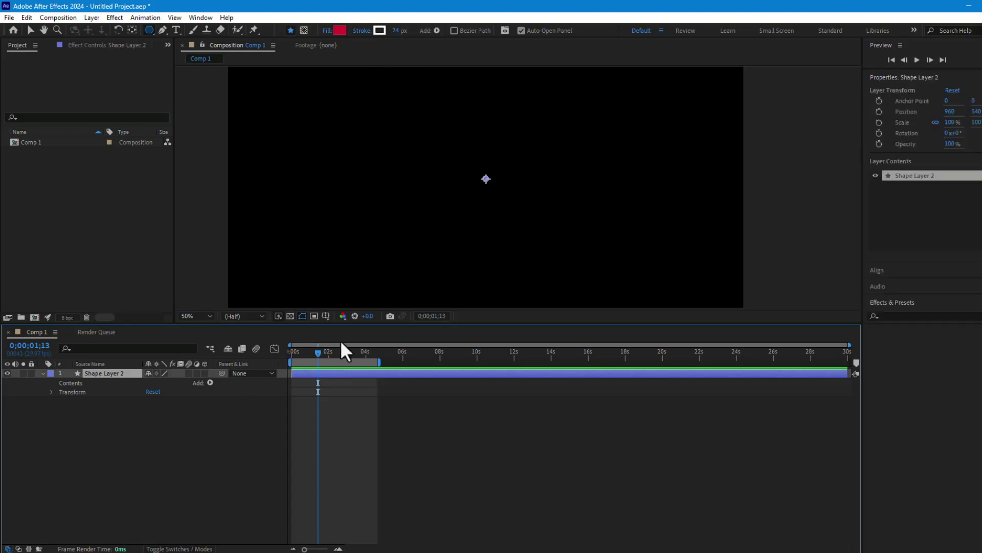
click(437, 30)
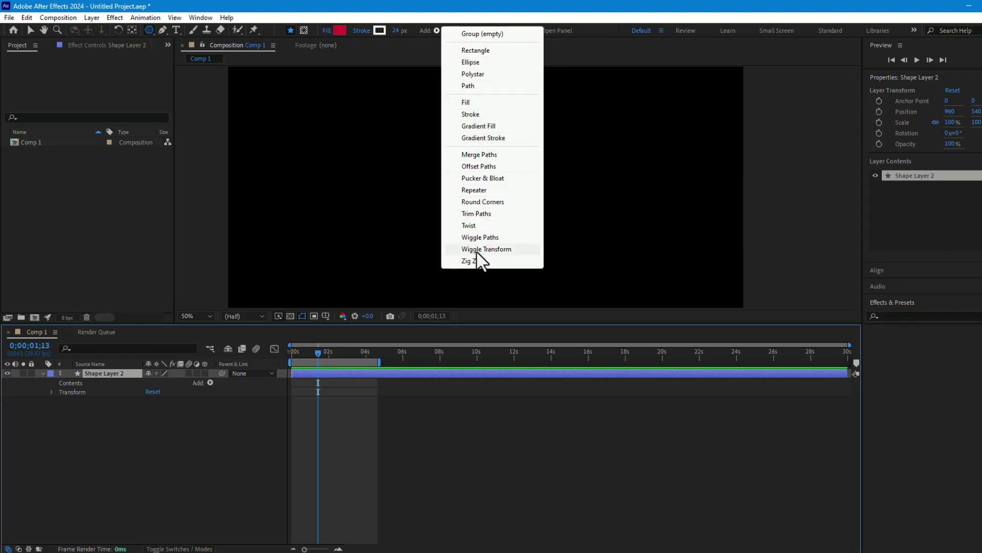
click(477, 52)
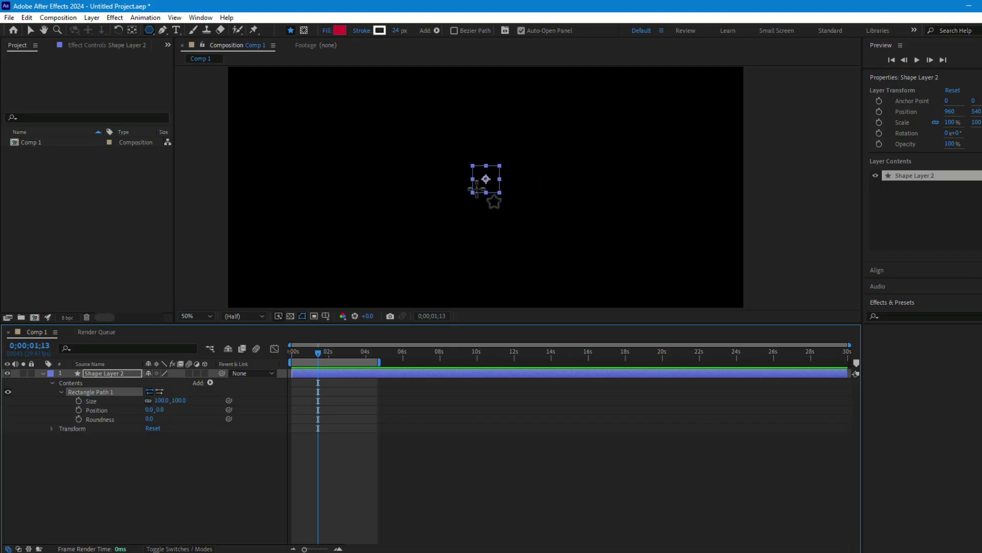
click(31, 31)
click(196, 195)
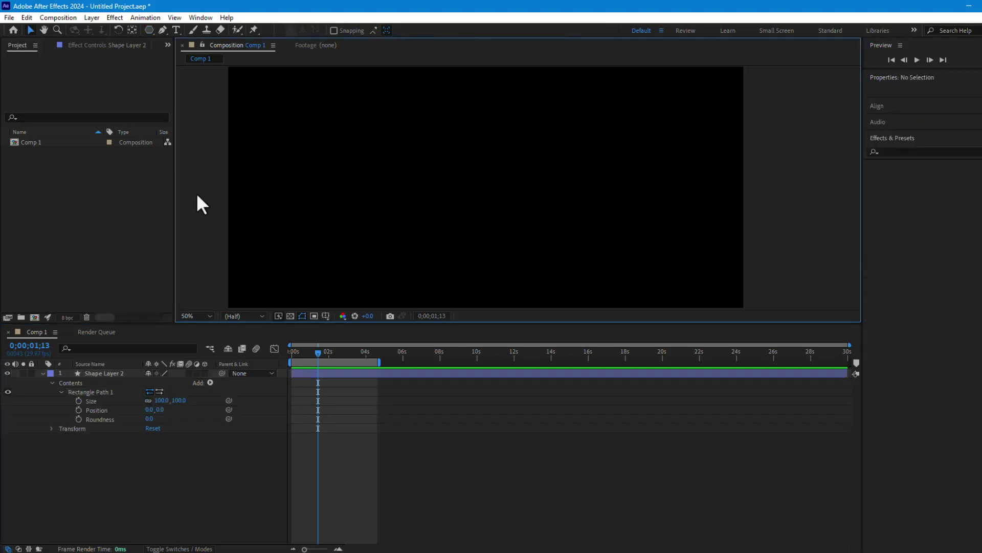
click(495, 170)
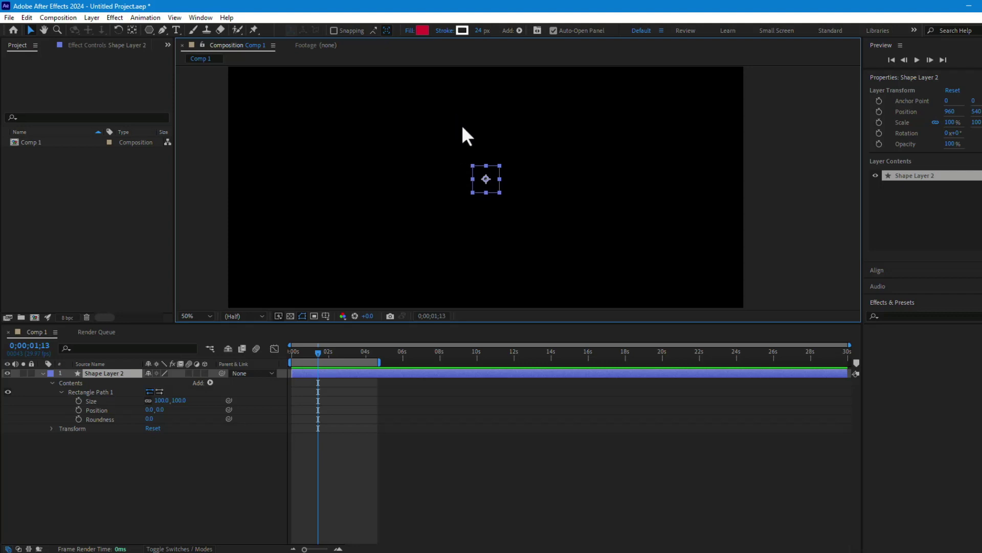
Step: Set the fill to a lighter pink solid color and the stroke width to 42 px
click(422, 31)
drag(515, 158, 487, 162)
click(638, 138)
click(409, 30)
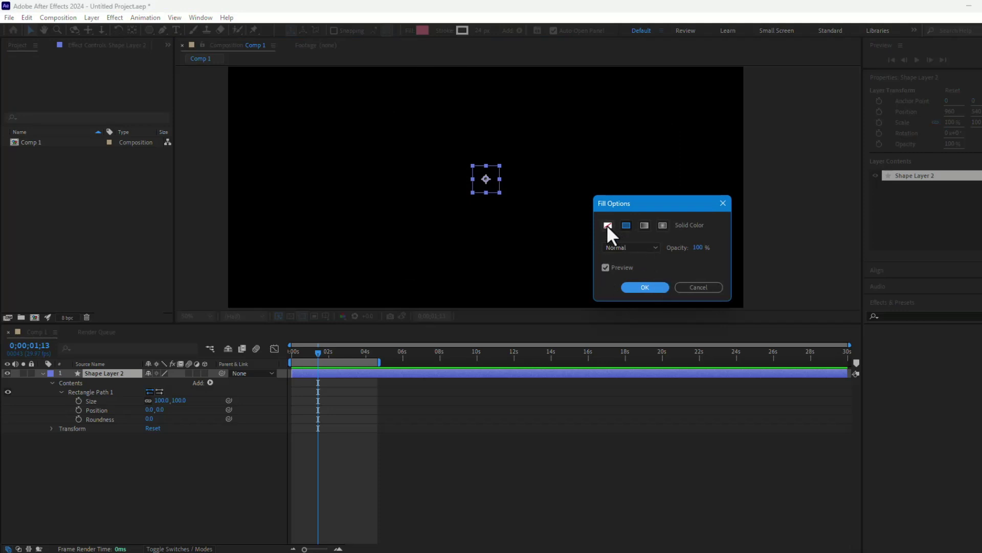
click(627, 225)
click(635, 290)
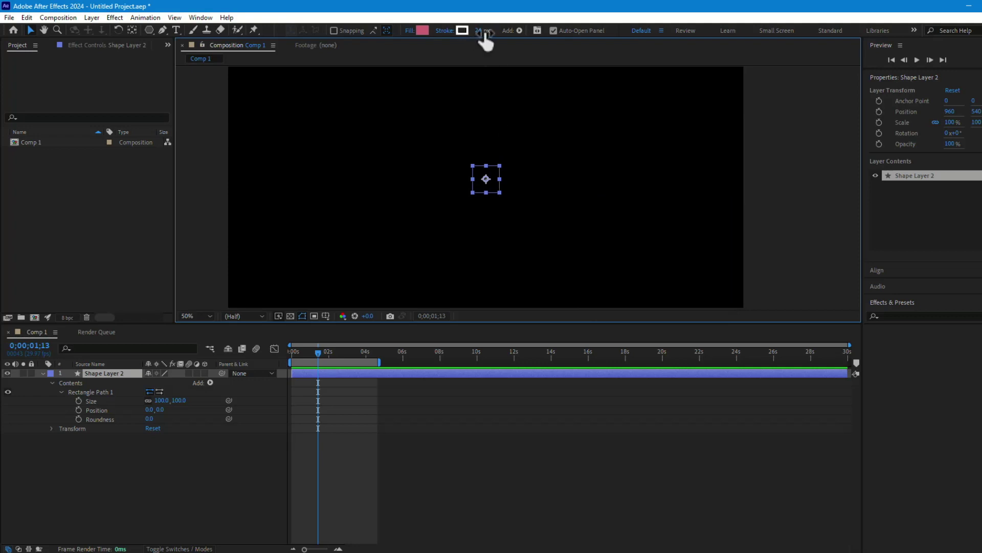
drag(485, 32, 500, 37)
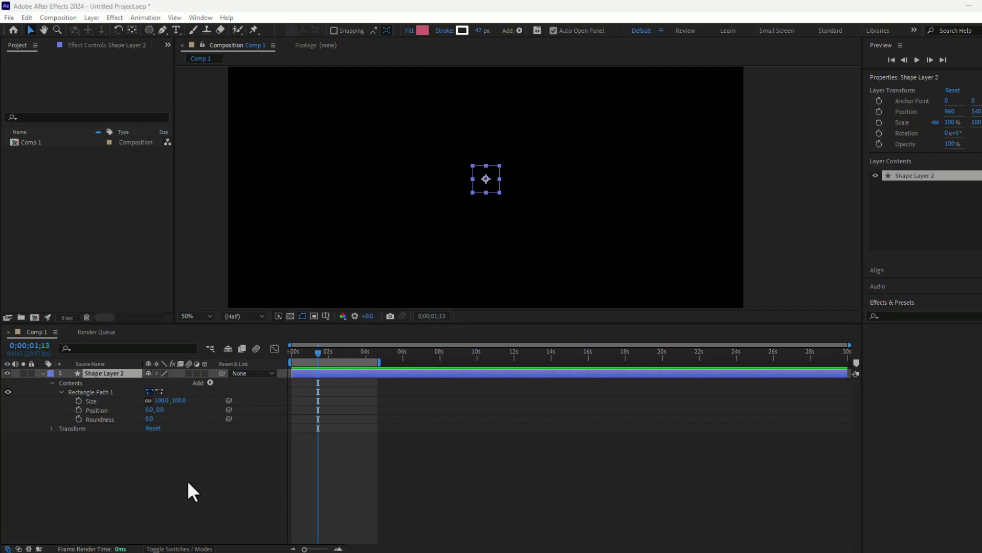
Step: Add a Fill to the contents of Shape Layer 2 so it colors the rectangle path
click(98, 392)
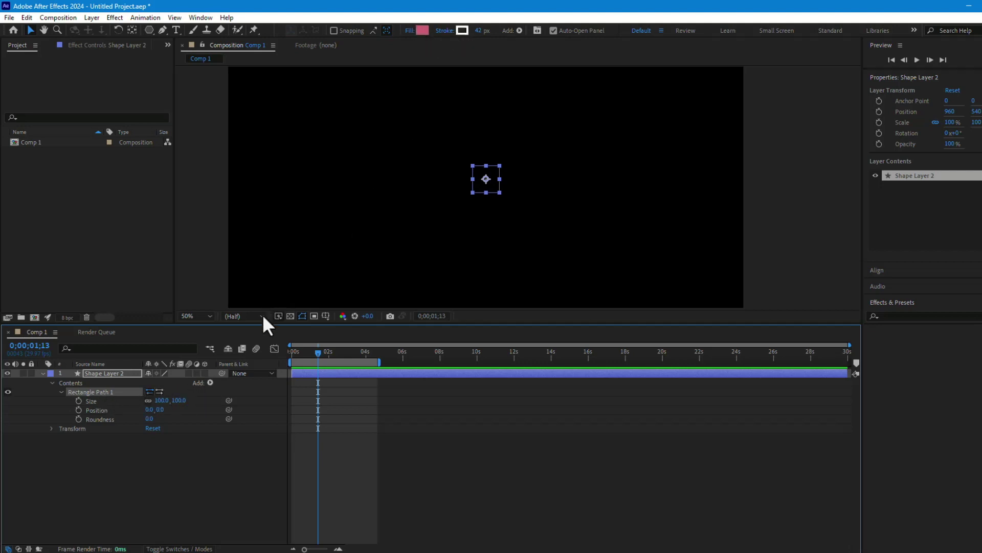
click(210, 382)
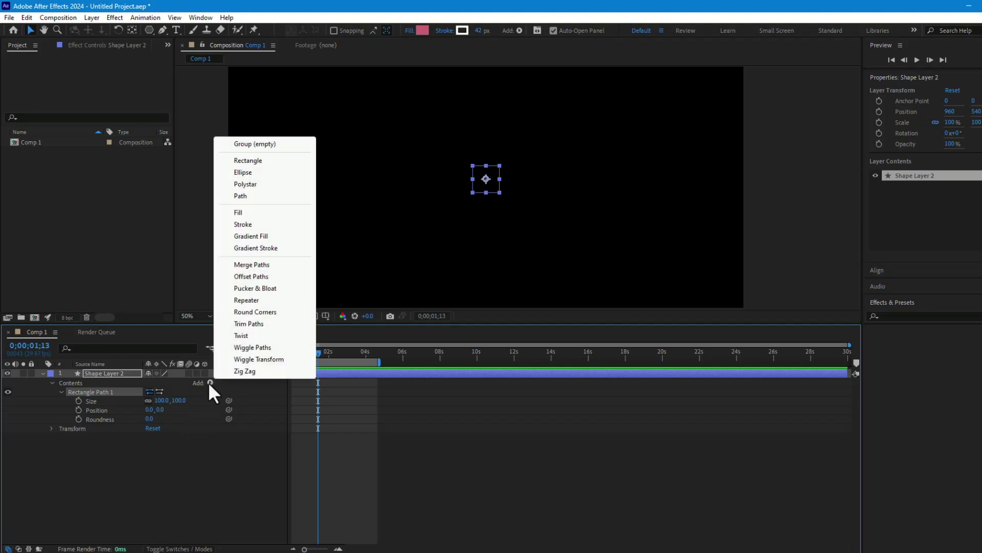
click(257, 214)
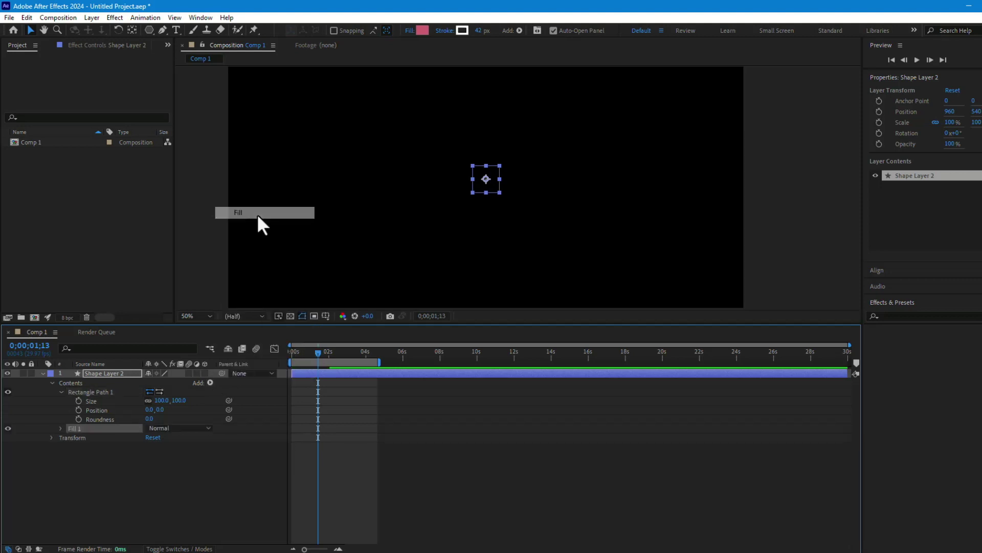
click(79, 391)
click(78, 427)
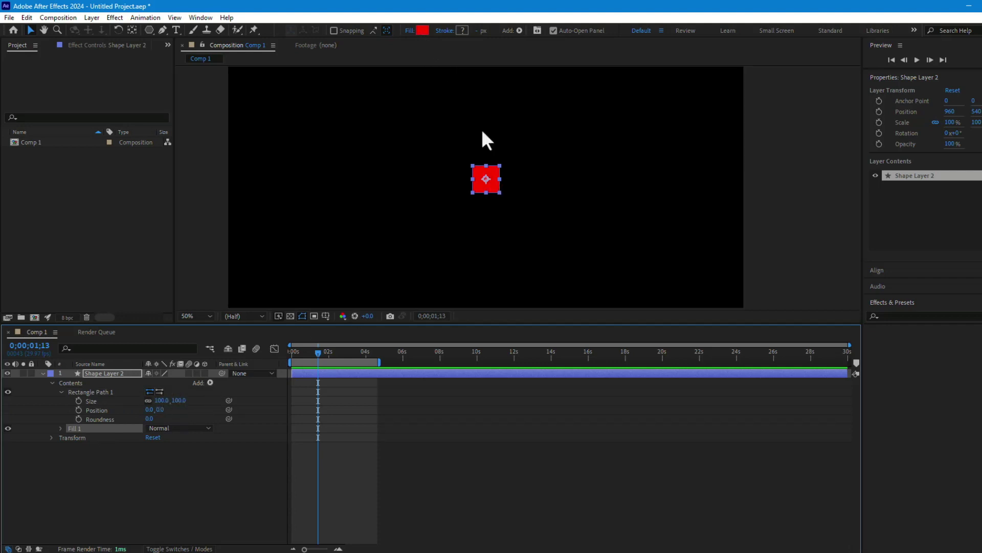
Step: Add a Stroke 18 px wide to Shape Layer 2 and enlarge the rectangle path to 288 by 288
click(210, 383)
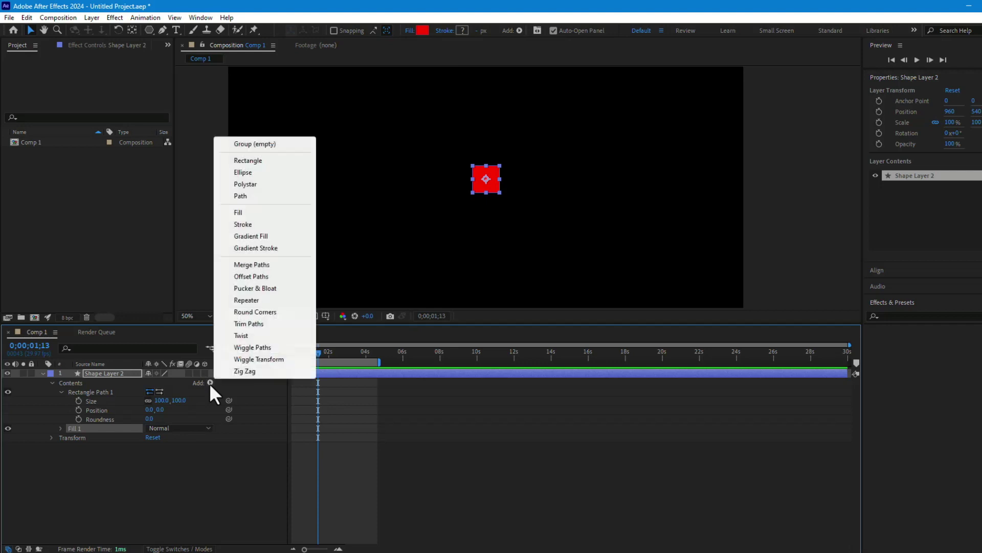
click(247, 224)
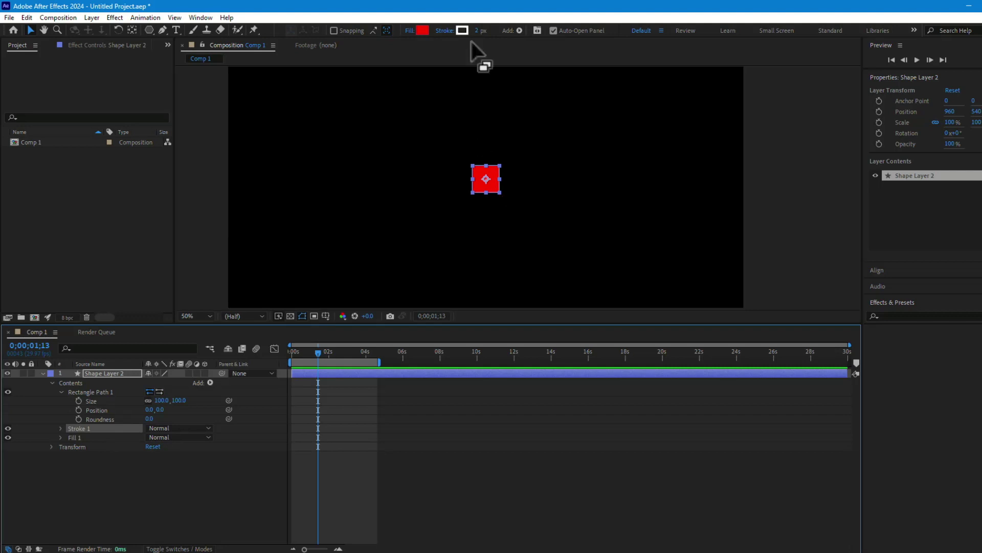
drag(479, 31, 492, 31)
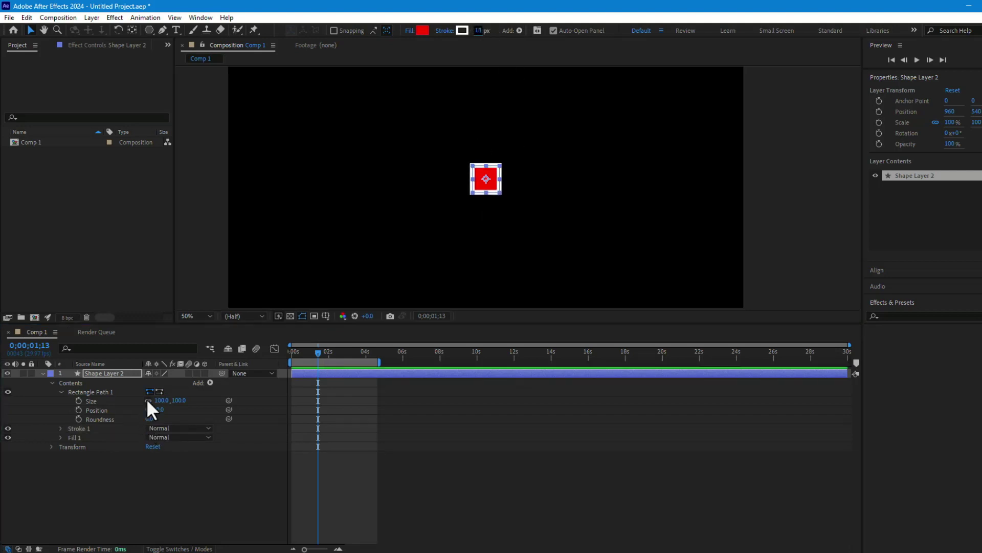
drag(154, 400, 266, 401)
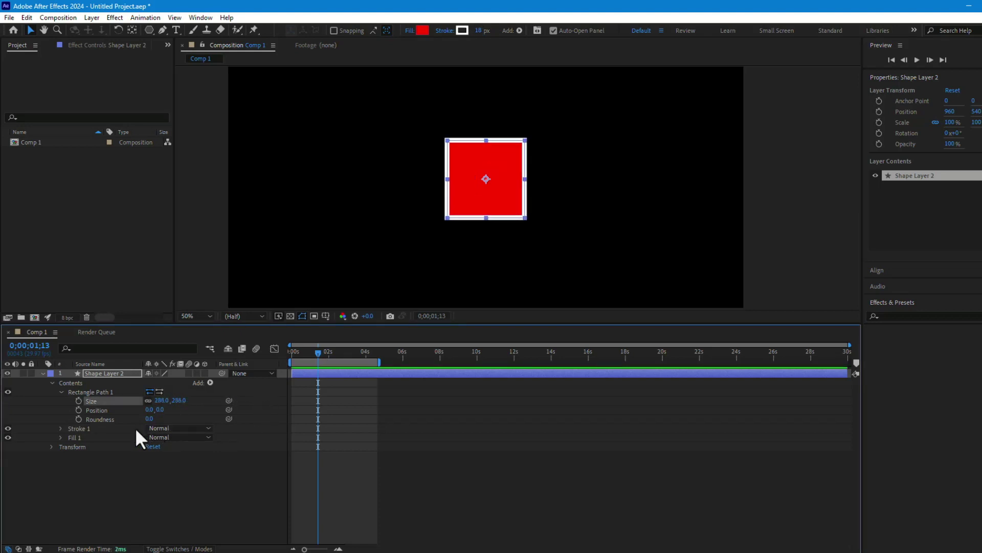
click(124, 490)
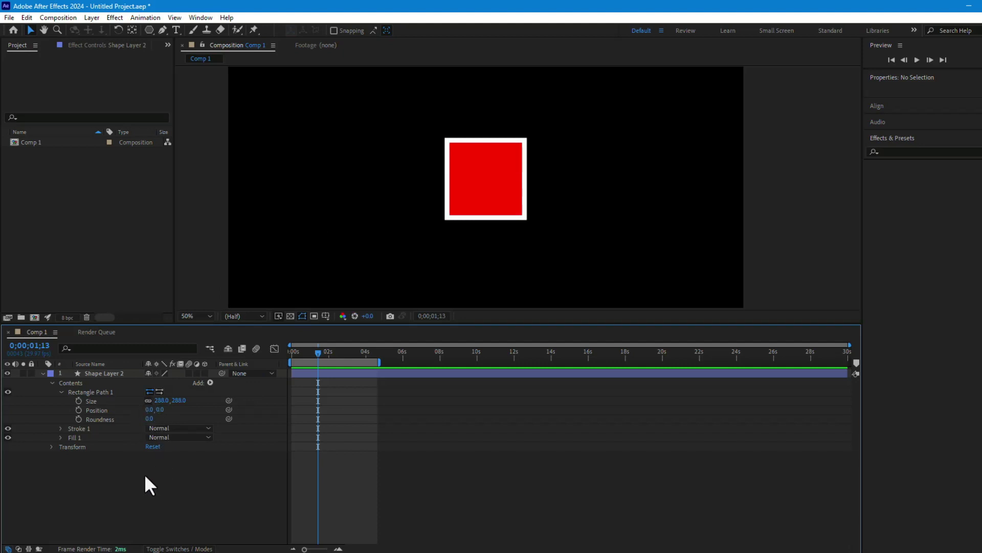
Step: Draw a five-sided polygon with an outer radius of about 212 beside the red square as a new shape layer
click(149, 29)
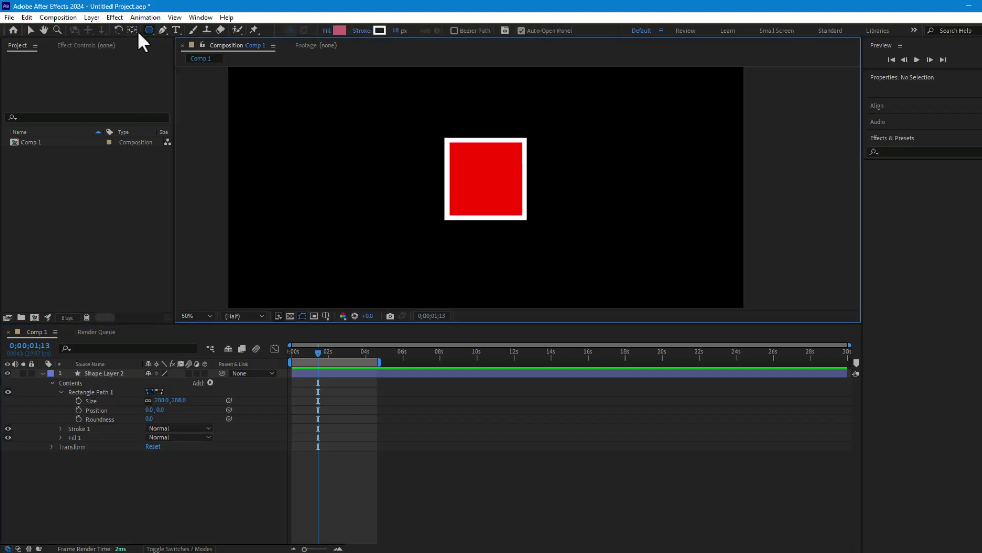
click(147, 30)
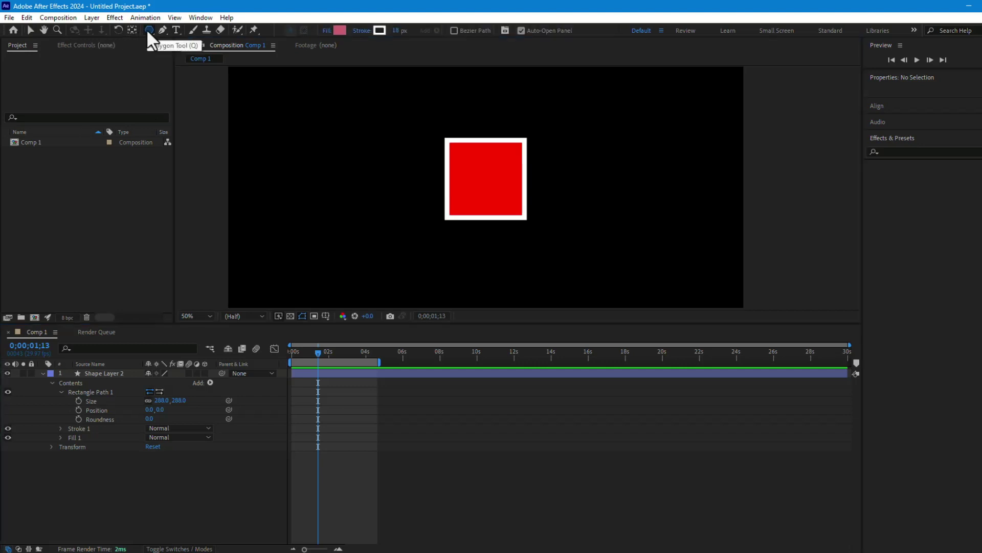
drag(660, 161, 609, 197)
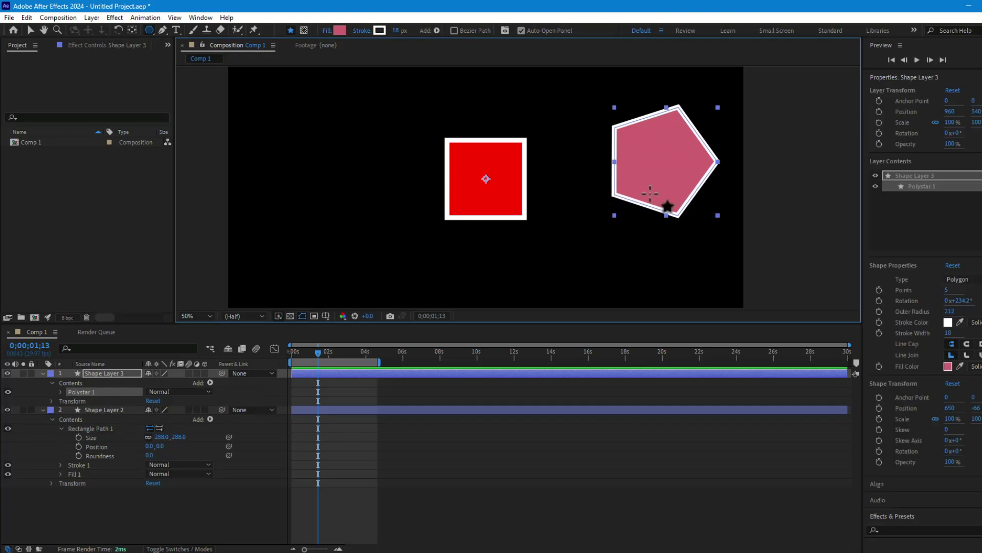
Step: Delete the Stroke and the Fill from the pentagon's Polystar group in Shape Layer 3, leaving only its path
click(61, 391)
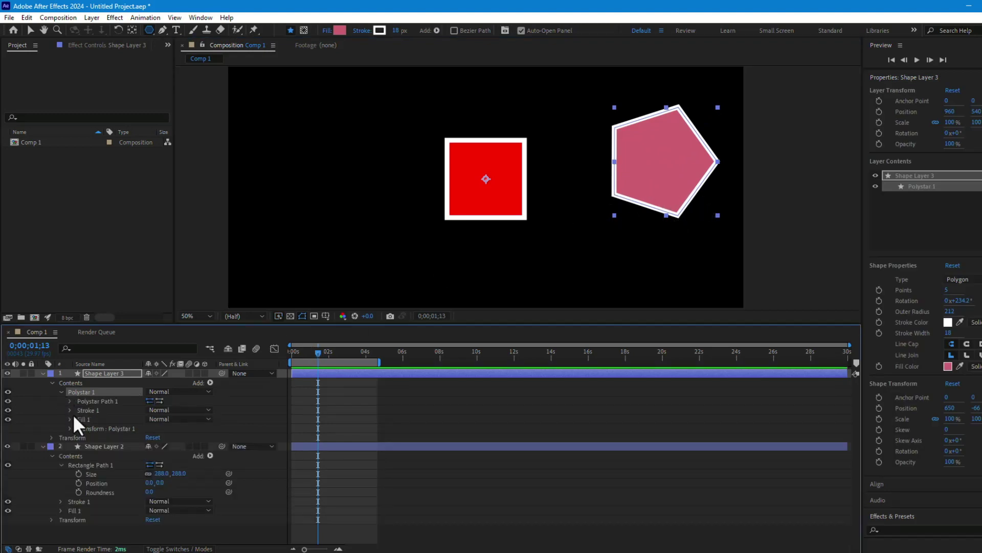
click(95, 411)
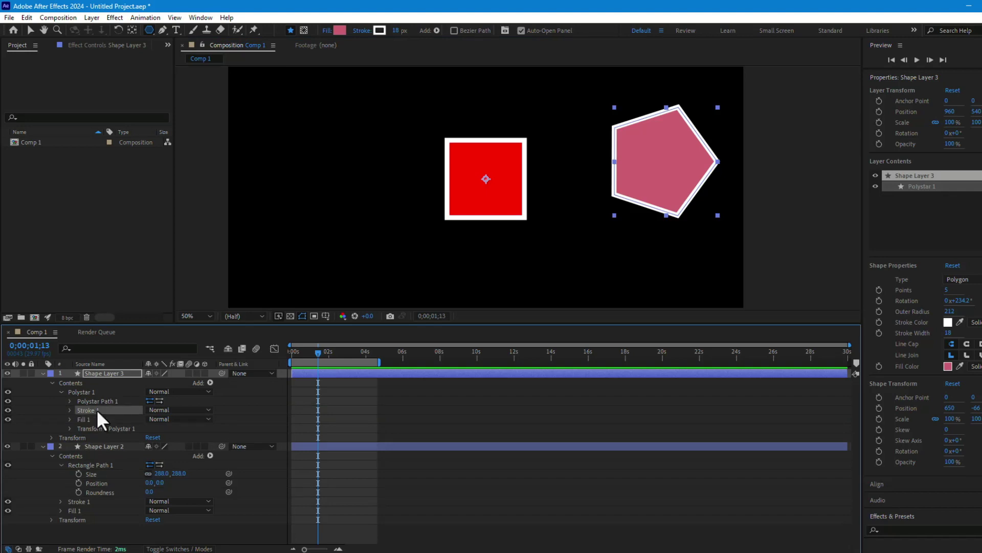
key(Delete)
click(97, 409)
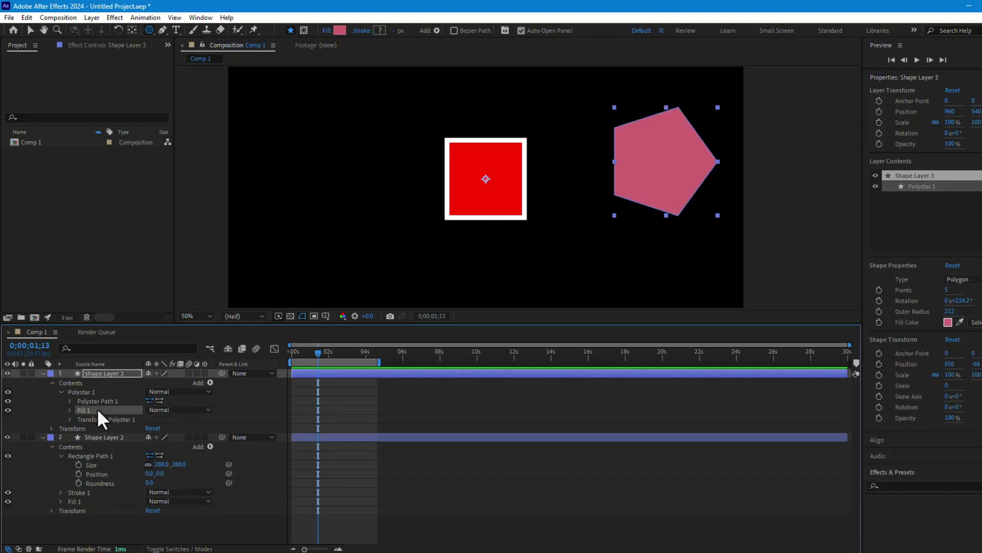
key(Delete)
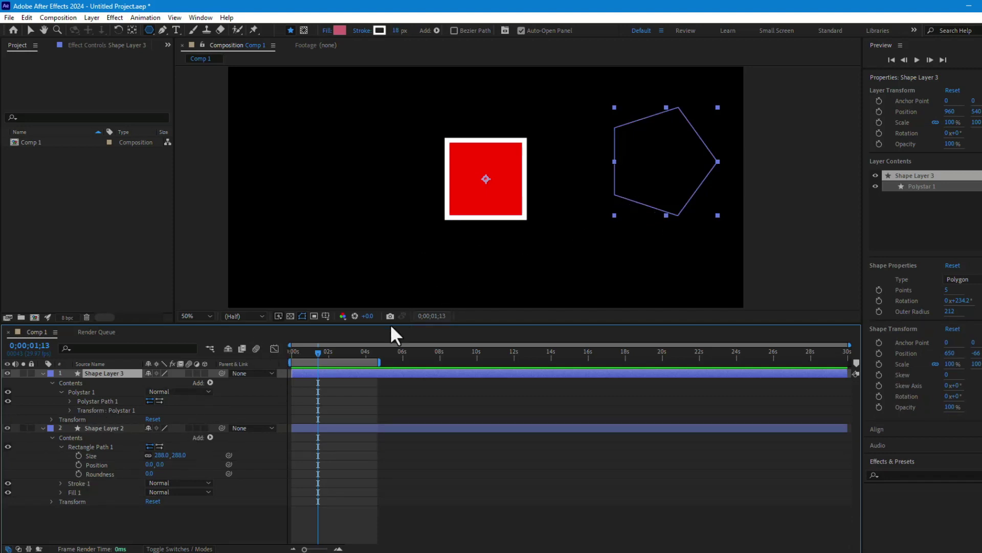
Step: Select the bare pentagon path with the Selection tool and try giving it a dark red B0152F fill and 42 px stroke
click(210, 437)
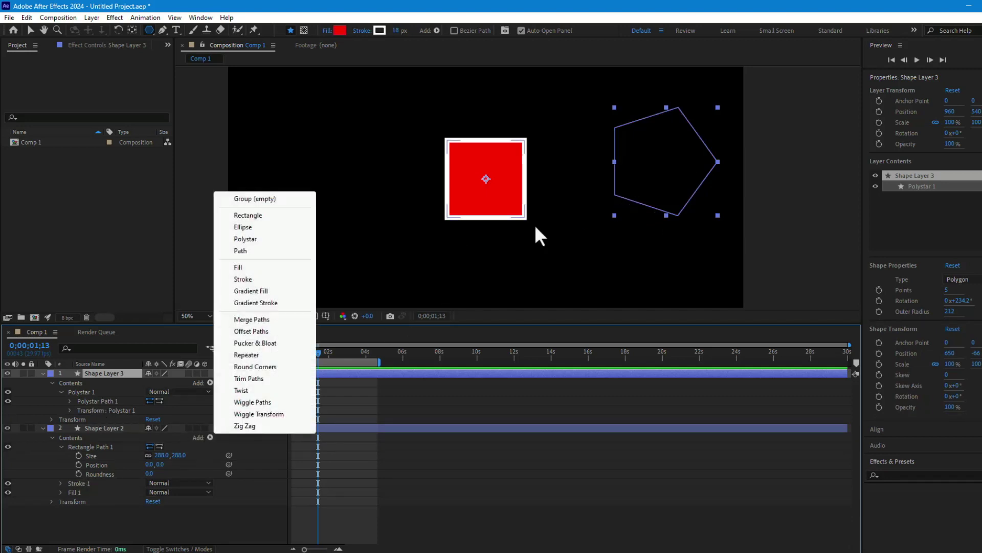
click(124, 525)
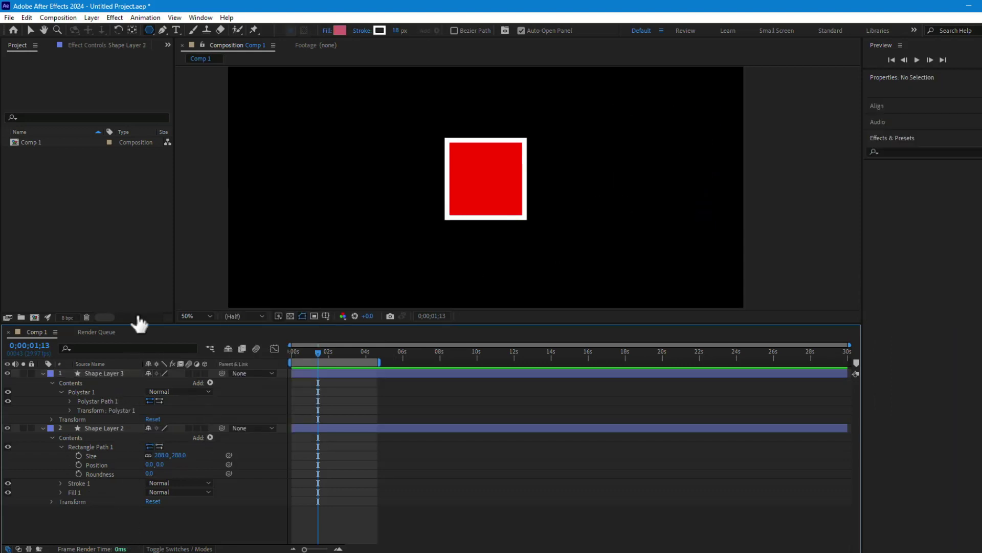
click(30, 30)
click(631, 193)
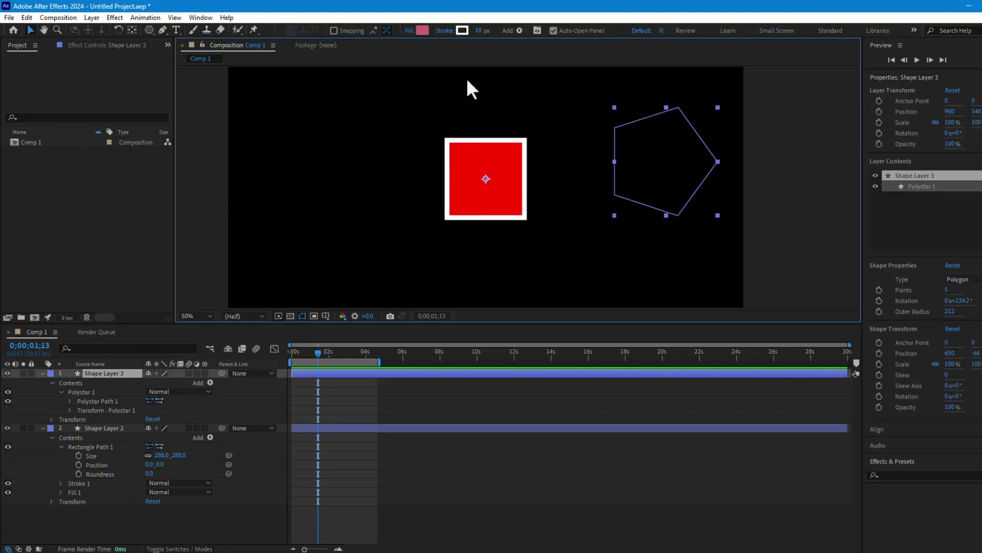
click(422, 29)
click(490, 165)
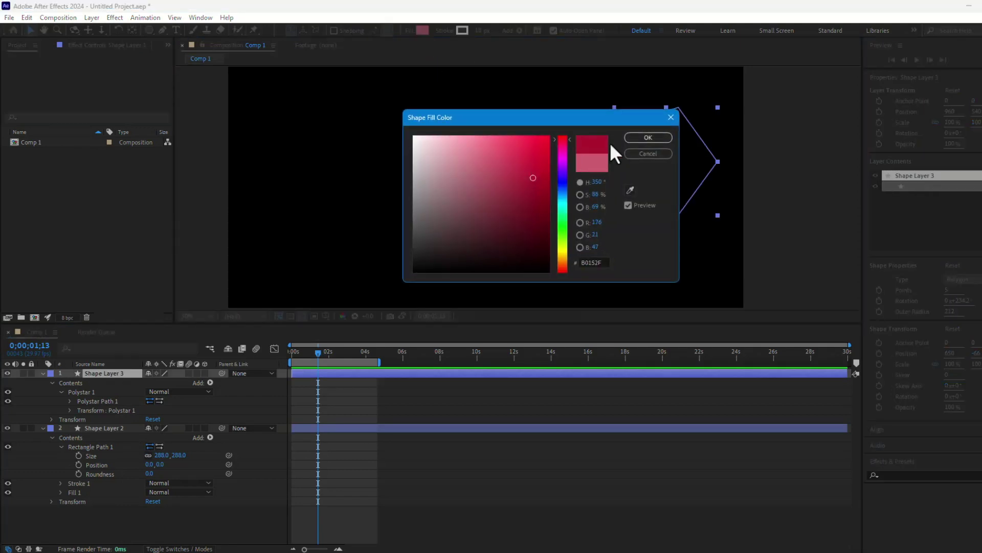
click(640, 137)
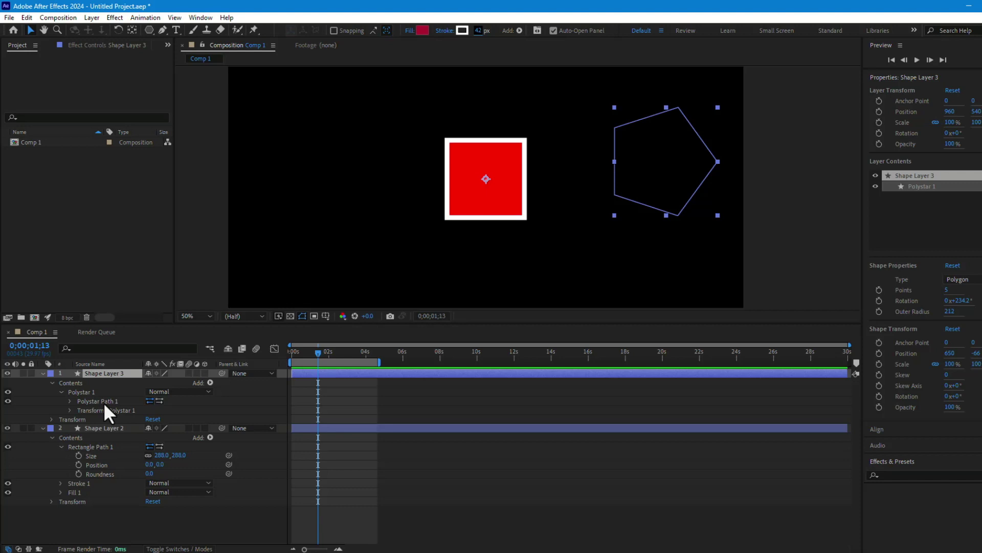
Step: Add a Fill and a Stroke to the contents of Shape Layer 3 and set the stroke width to 52 px
click(210, 382)
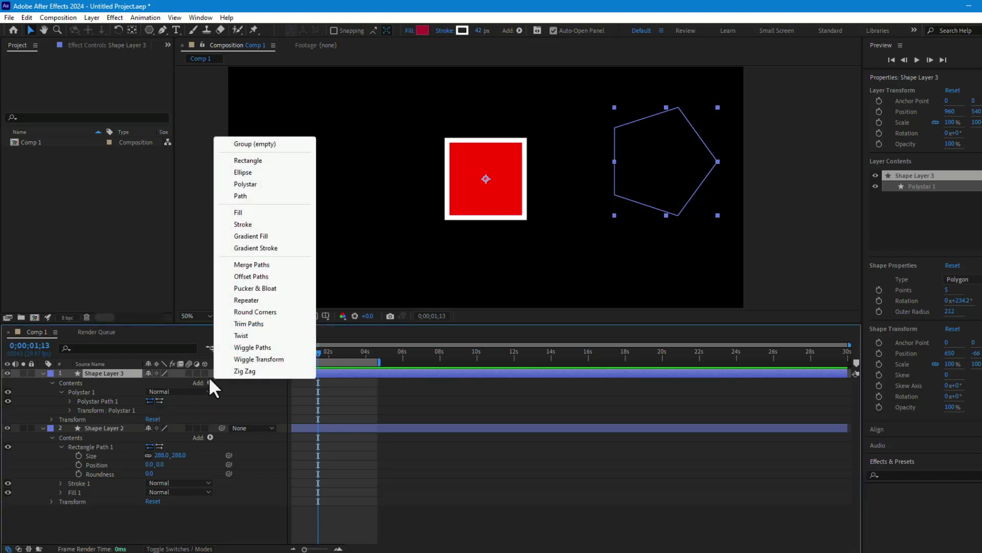
click(250, 213)
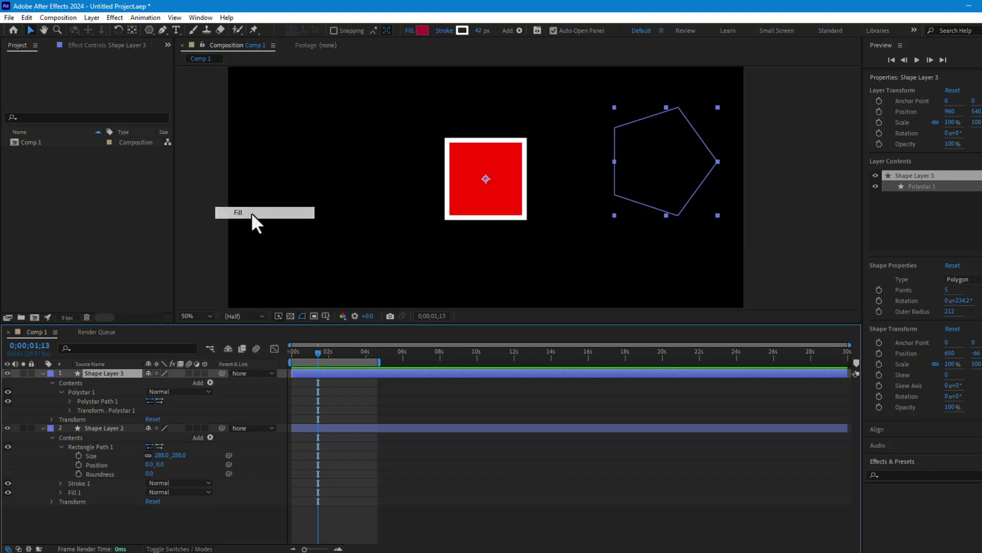
click(209, 382)
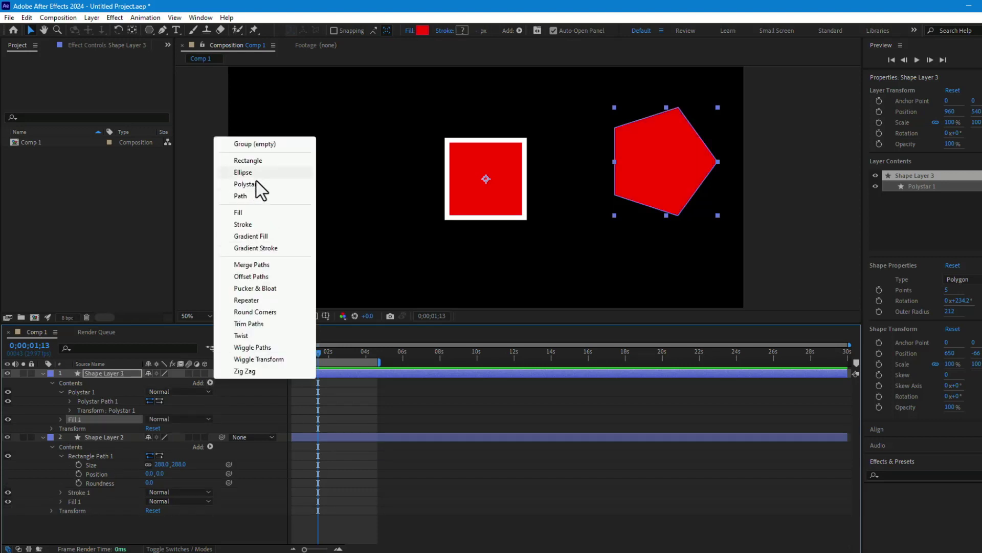
click(249, 224)
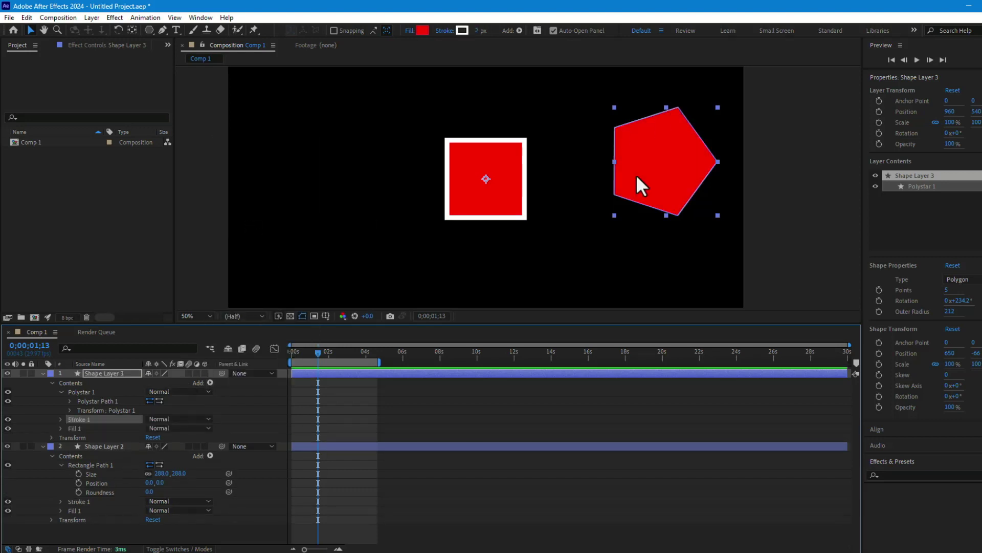
drag(479, 31, 445, 102)
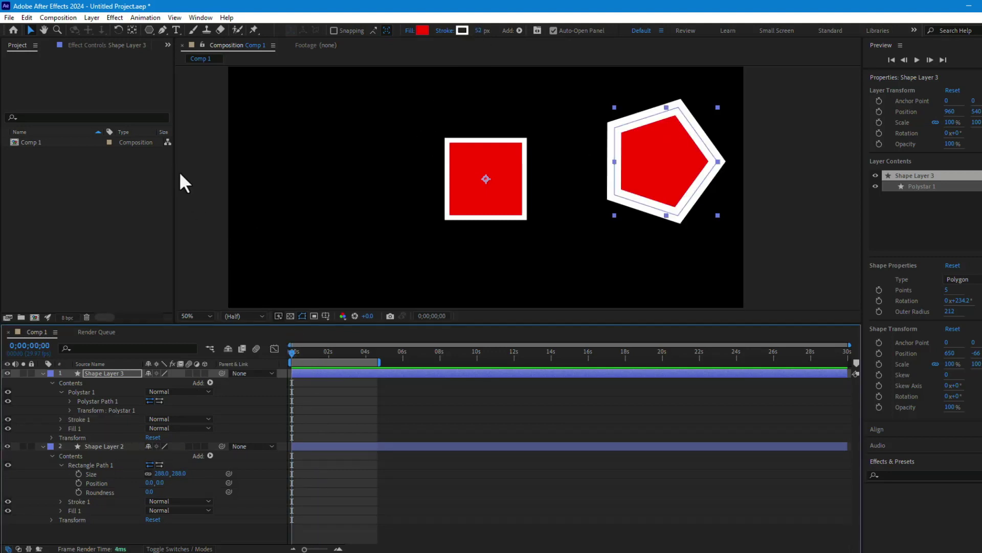
Step: Draw a second pentagon with an outer radius of about 188 in the composition's upper-left area within Shape Layer 3
click(149, 29)
drag(287, 121, 322, 158)
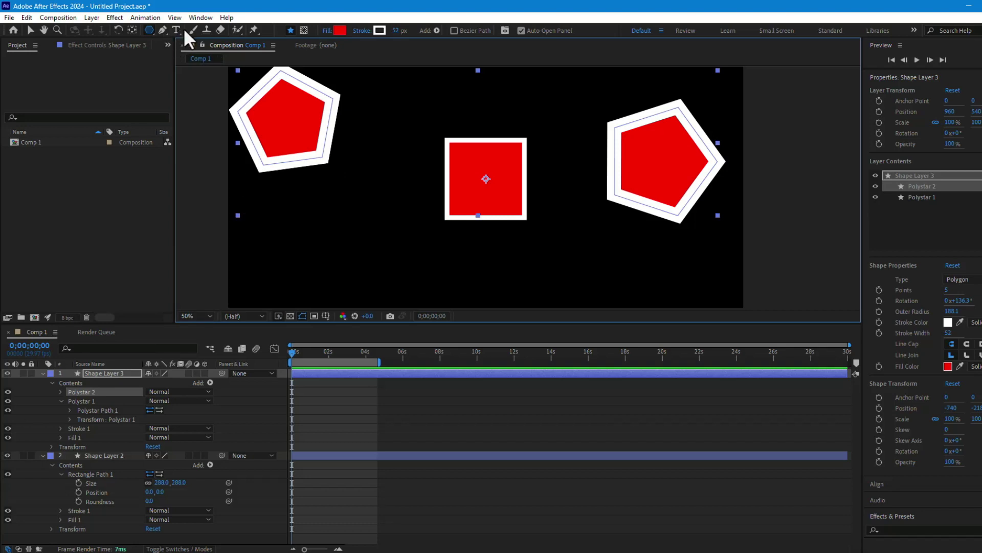
Step: Draw a closed five-point freeform shape over the central red square with the Pen tool in Shape Layer 3
click(163, 30)
click(363, 211)
click(387, 141)
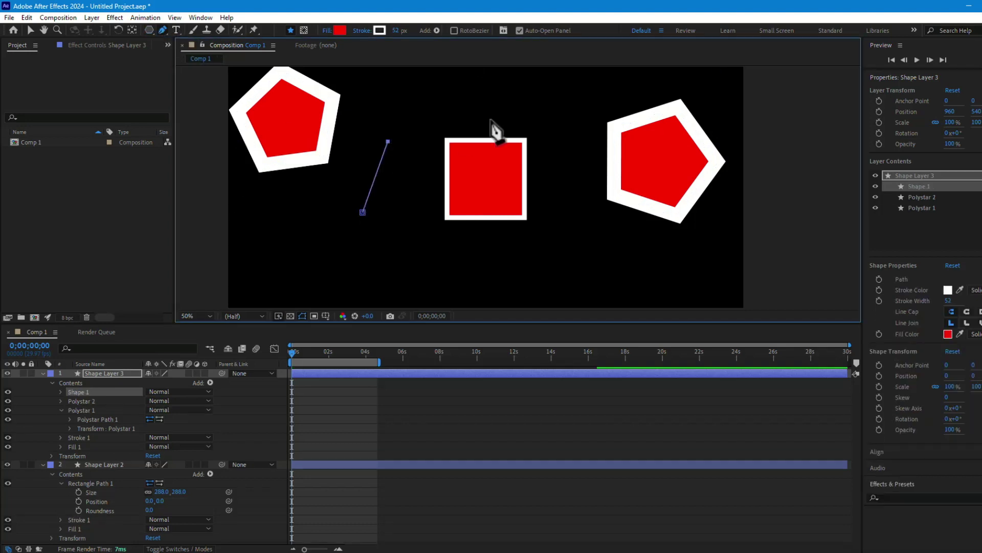
click(559, 122)
click(537, 248)
click(421, 253)
click(363, 211)
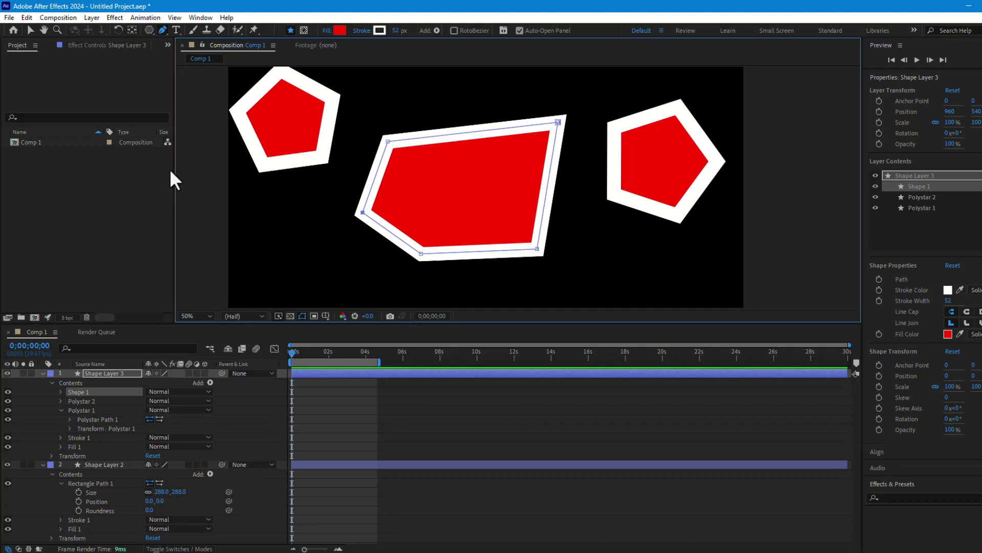
Step: Collapse Shape Layer 3 and look through the addable components and Stroke Options for Shape Layer 2
click(43, 373)
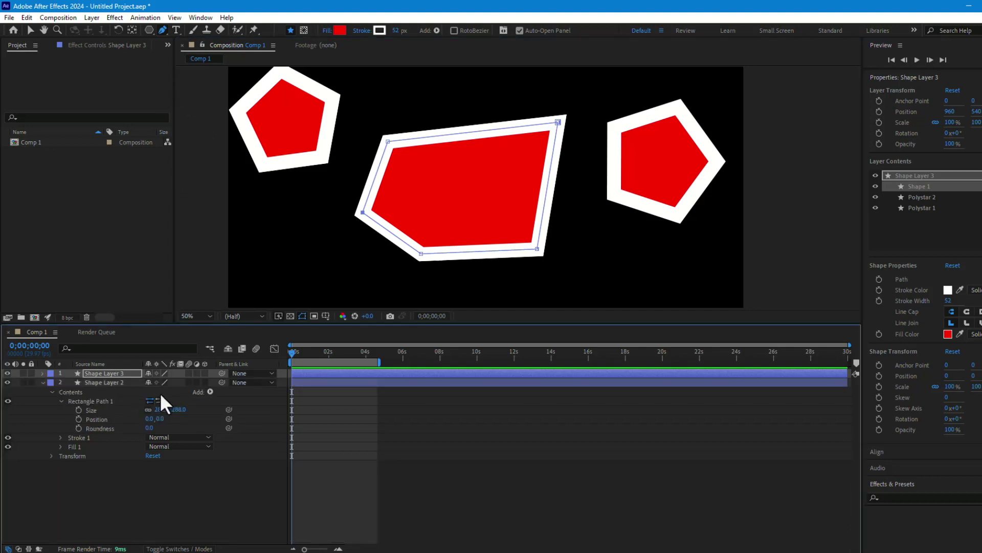
click(104, 382)
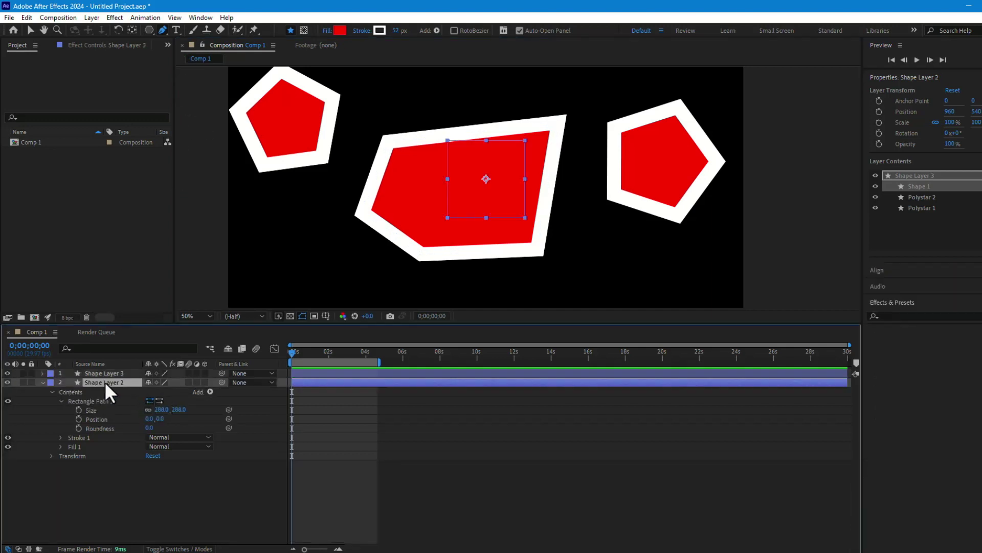
click(211, 391)
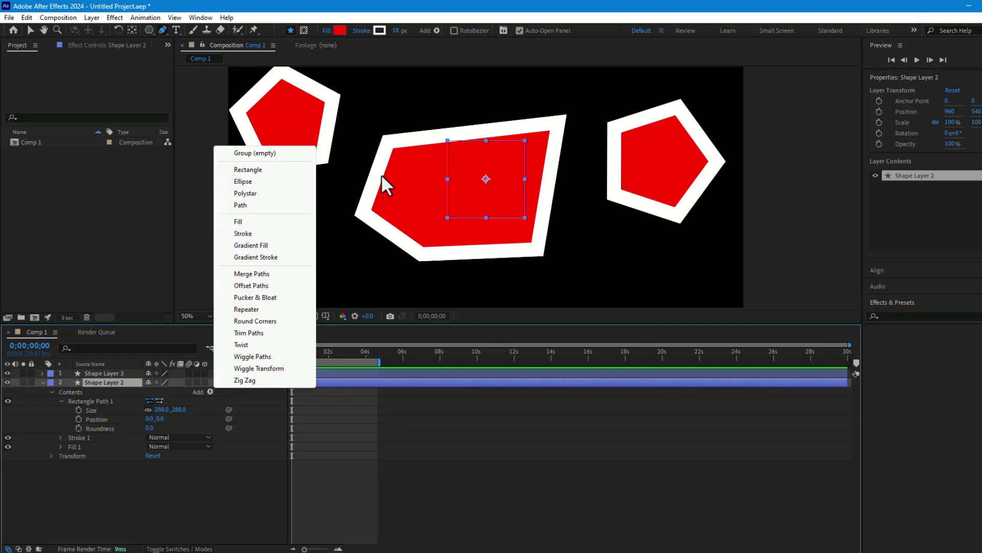
click(361, 31)
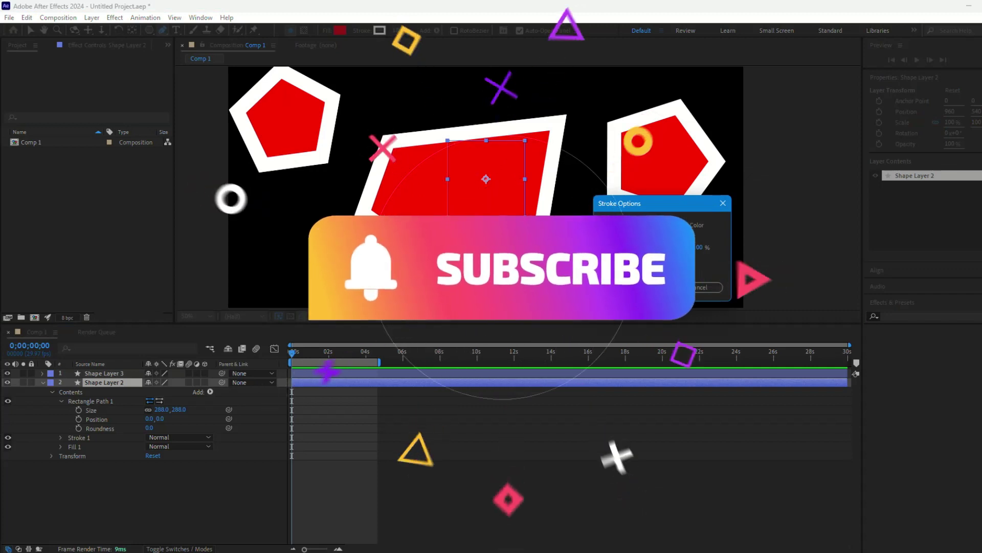
click(704, 289)
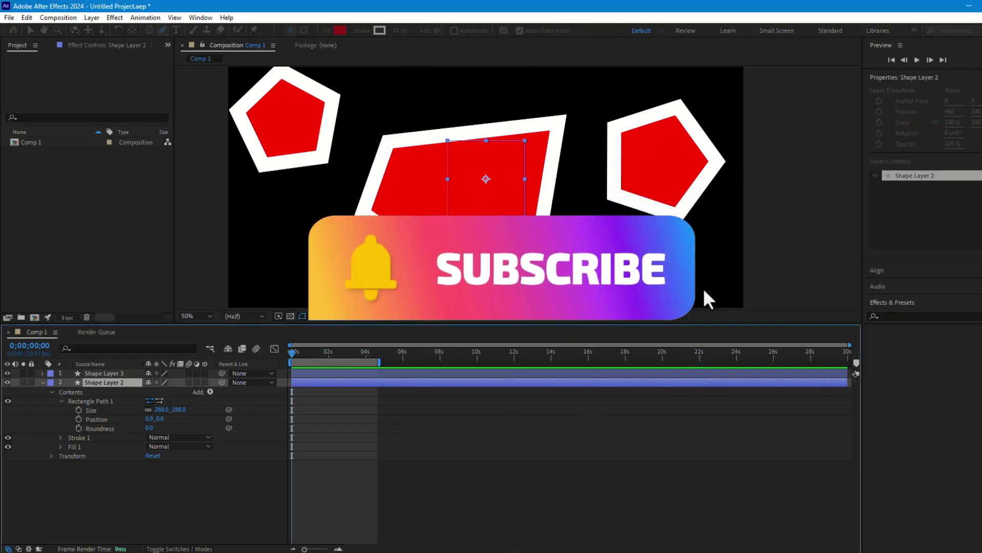